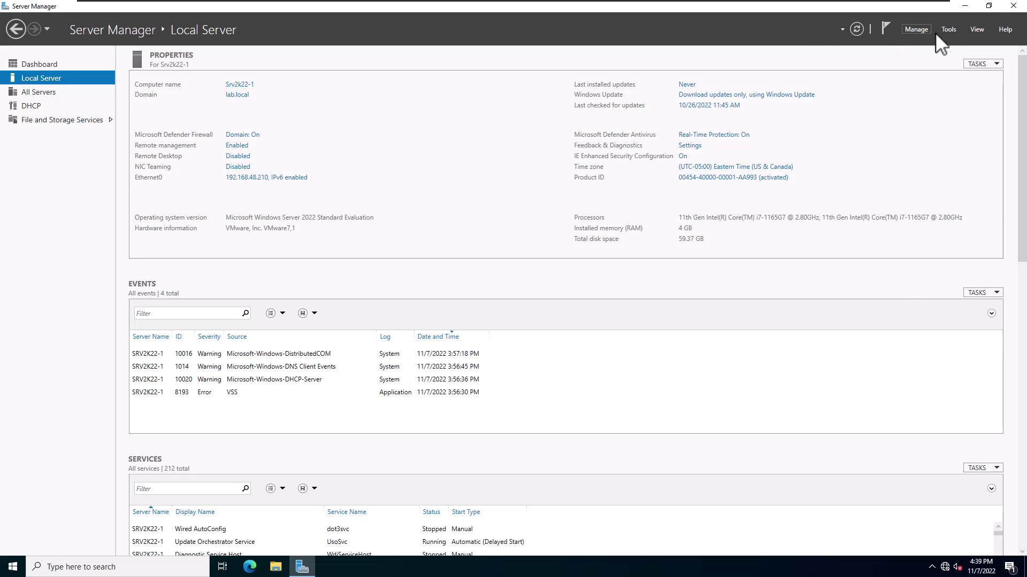
Open the DHCP console on srv2k22-1 and expand IPv4 to Scope2-TorontoLab
{"action": "left_click", "coordinate": [941, 31]}
{"action": "left_click", "coordinate": [864, 87]}
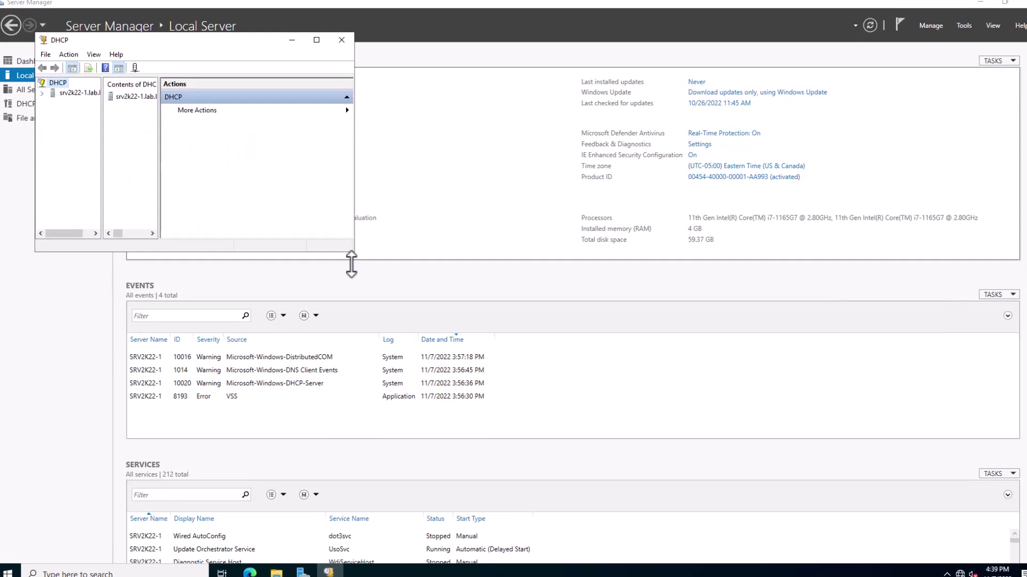
{"action": "left_click_drag", "start_coordinate": [350, 262], "coordinate": [725, 484]}
{"action": "left_click_drag", "start_coordinate": [103, 202], "coordinate": [172, 203]}
{"action": "double_click", "coordinate": [80, 92]}
{"action": "double_click", "coordinate": [79, 101]}
{"action": "double_click", "coordinate": [104, 143]}
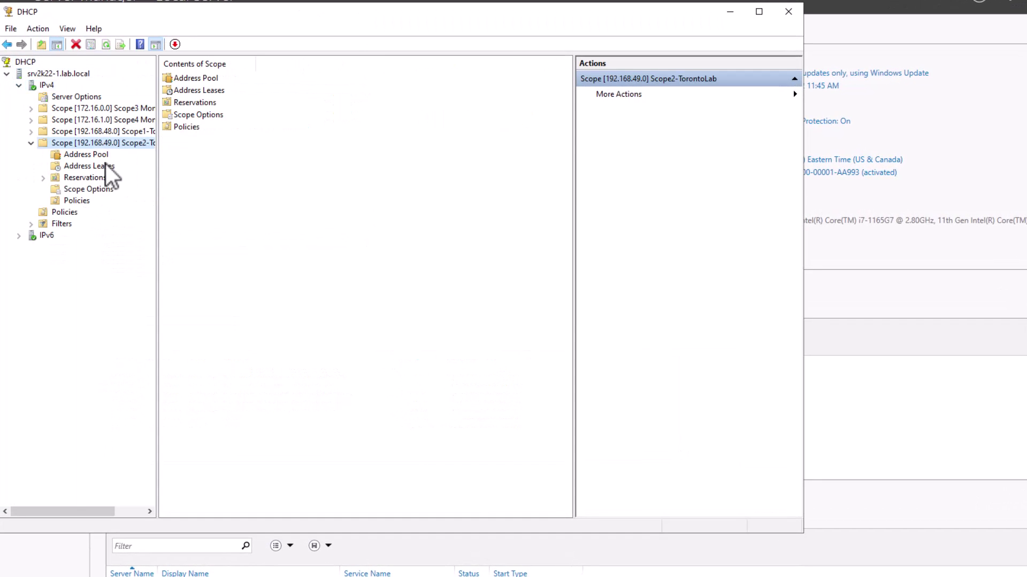
Review the scope's Address Pool, Address Leases and Scope Options, then switch to Srv2K22-2
{"action": "left_click", "coordinate": [96, 156]}
{"action": "left_click", "coordinate": [97, 166]}
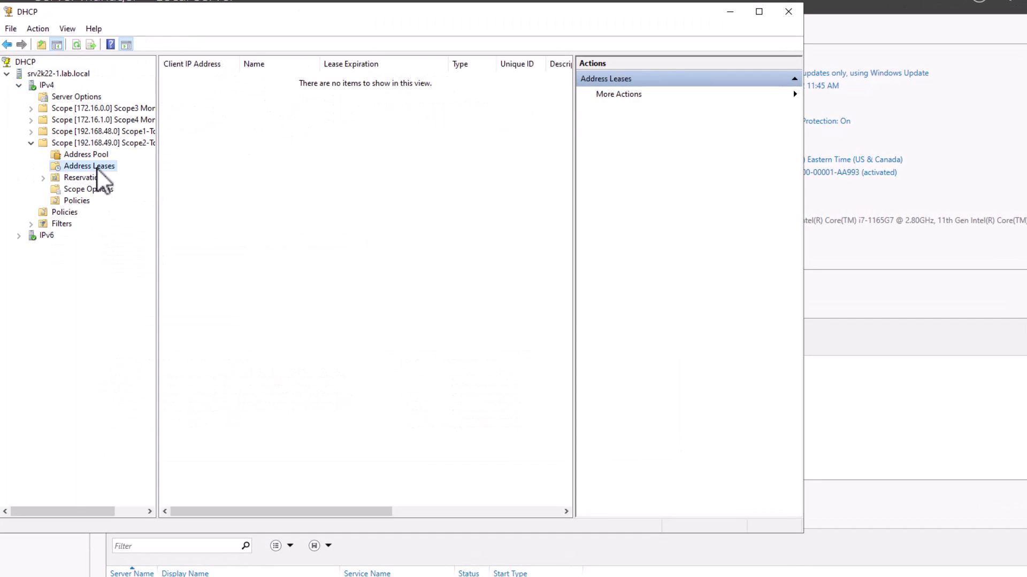
{"action": "left_click", "coordinate": [91, 189]}
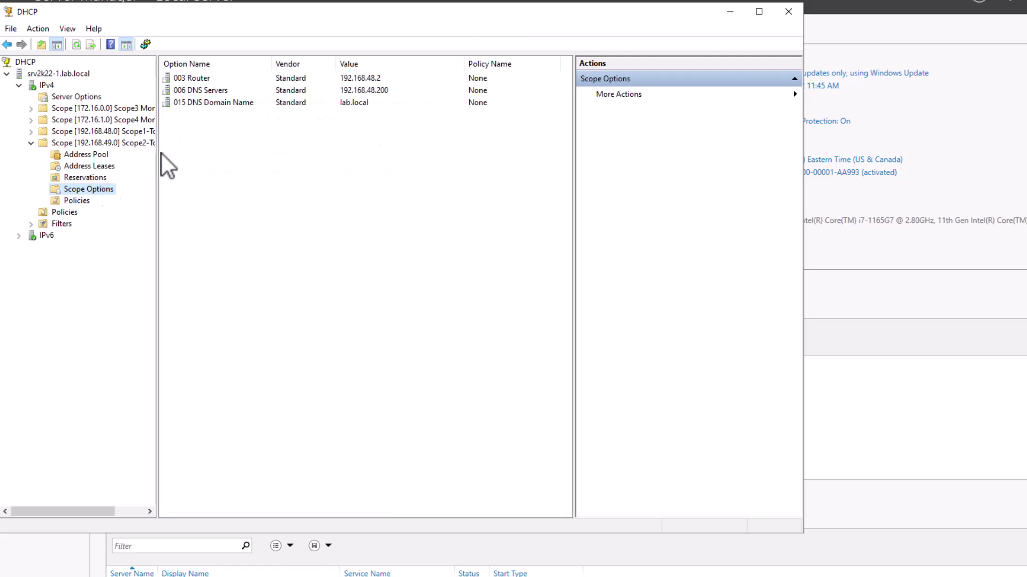
{"action": "left_click", "coordinate": [559, 11]}
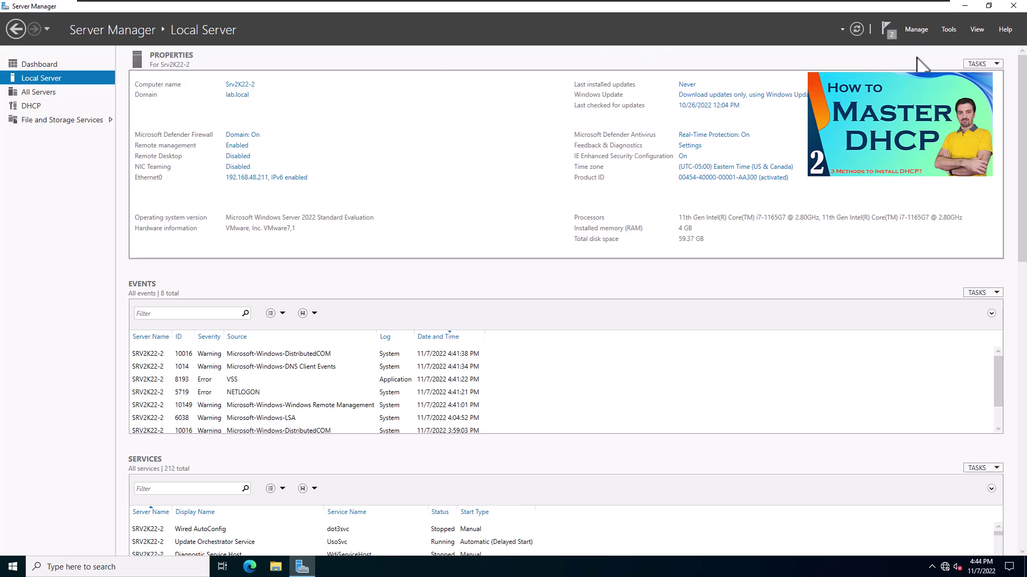
Open the DHCP console on Srv2K22-2 and expand its IPv4 node, which has no scopes
{"action": "left_click", "coordinate": [948, 29]}
{"action": "left_click", "coordinate": [898, 79]}
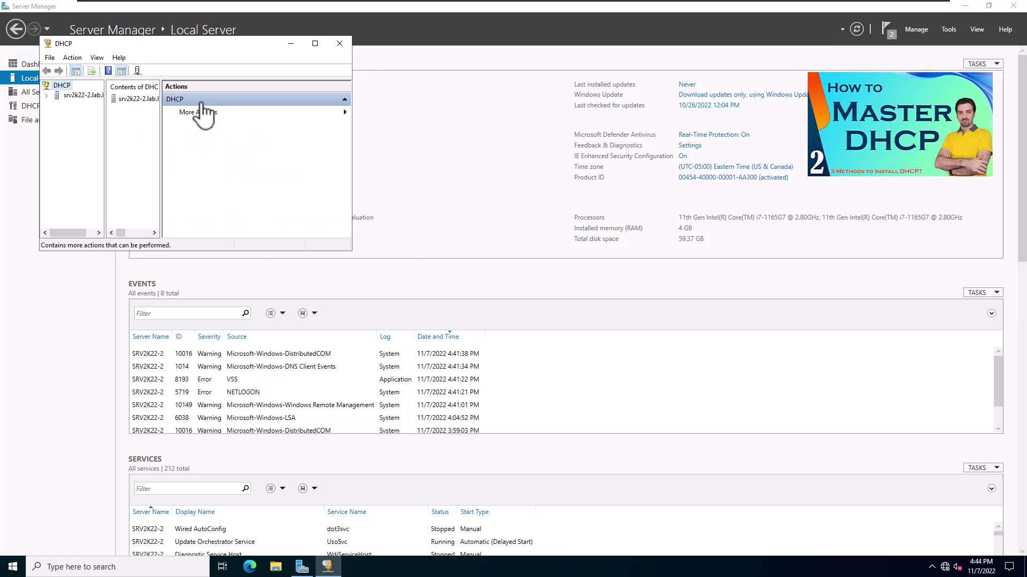
{"action": "left_click_drag", "start_coordinate": [351, 250], "coordinate": [634, 440]}
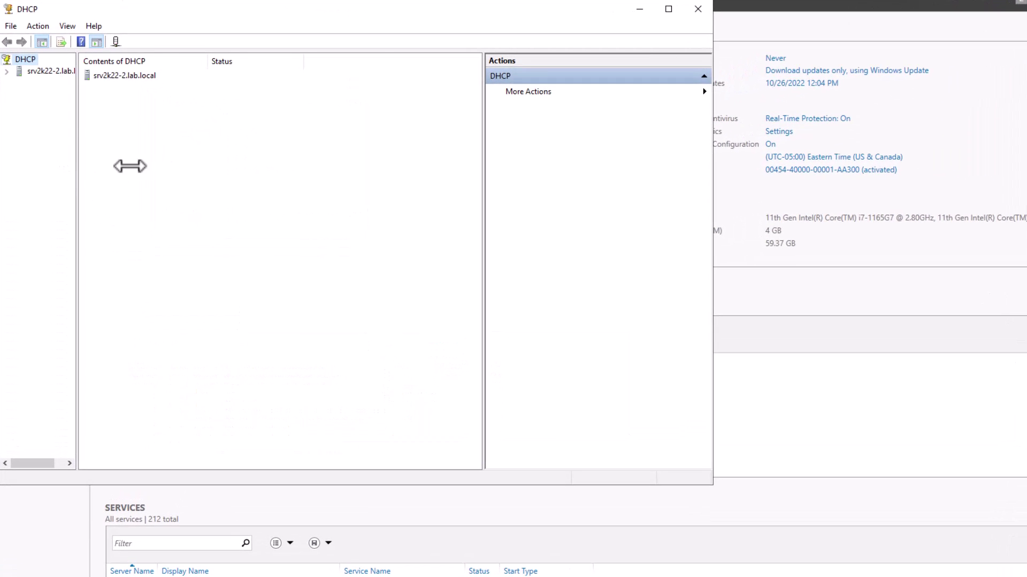
{"action": "left_click_drag", "start_coordinate": [130, 166], "coordinate": [160, 166]}
{"action": "left_click", "coordinate": [46, 71]}
{"action": "left_click", "coordinate": [43, 84]}
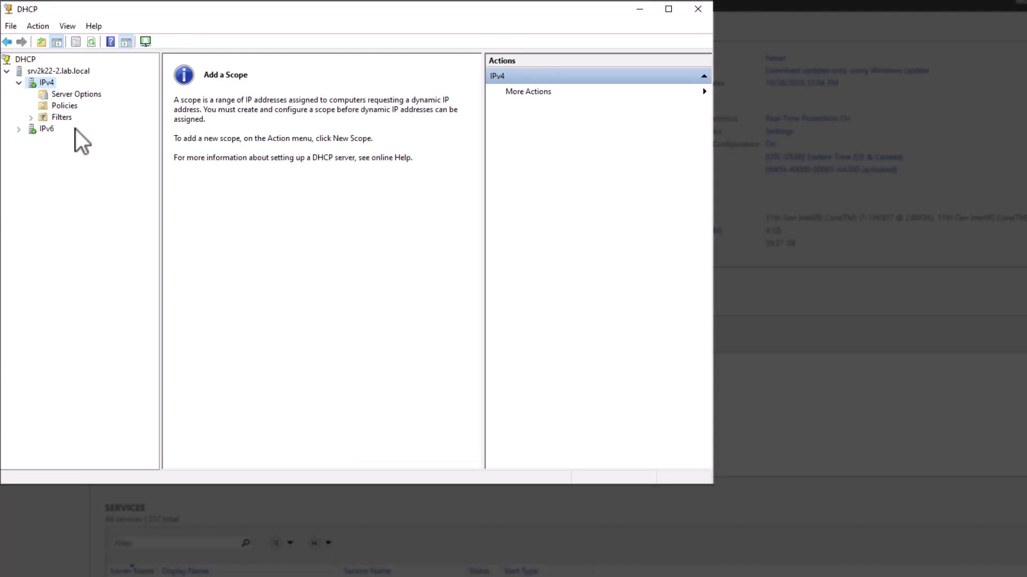
Inspect the second server's Server Options, Policies and Filters (Allow and Deny)
{"action": "left_click", "coordinate": [73, 95]}
{"action": "left_click", "coordinate": [64, 106]}
{"action": "double_click", "coordinate": [64, 118]}
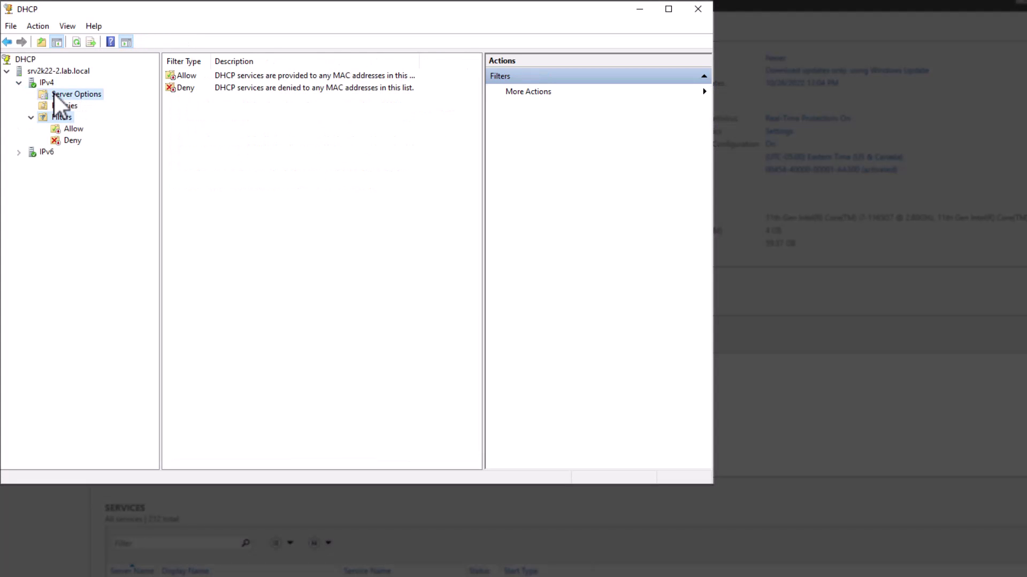
{"action": "left_click", "coordinate": [53, 94]}
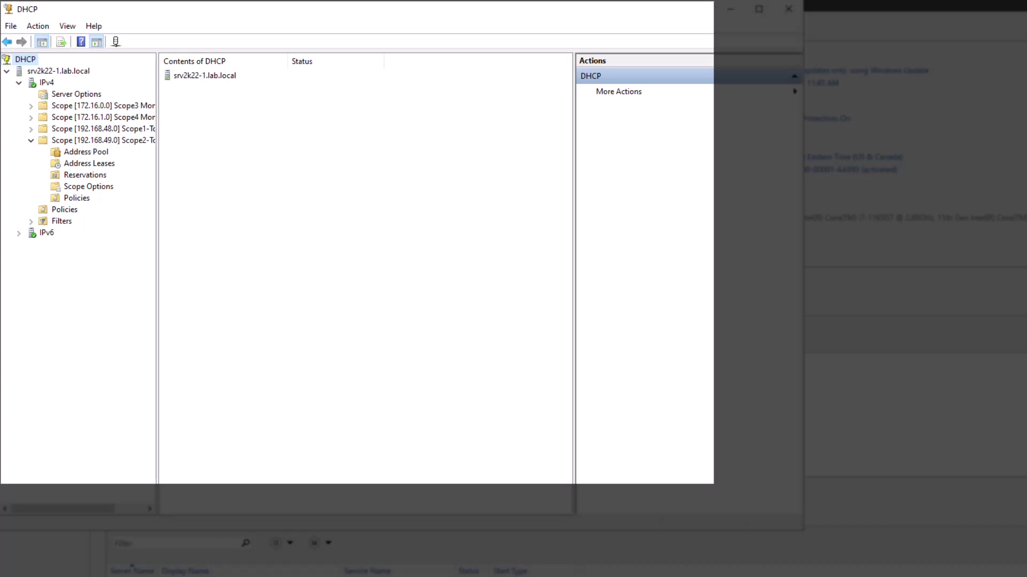
Launch the Split-Scope wizard for Scope2-TorontoLab via Advanced and pass the introduction page
{"action": "left_click", "coordinate": [66, 141]}
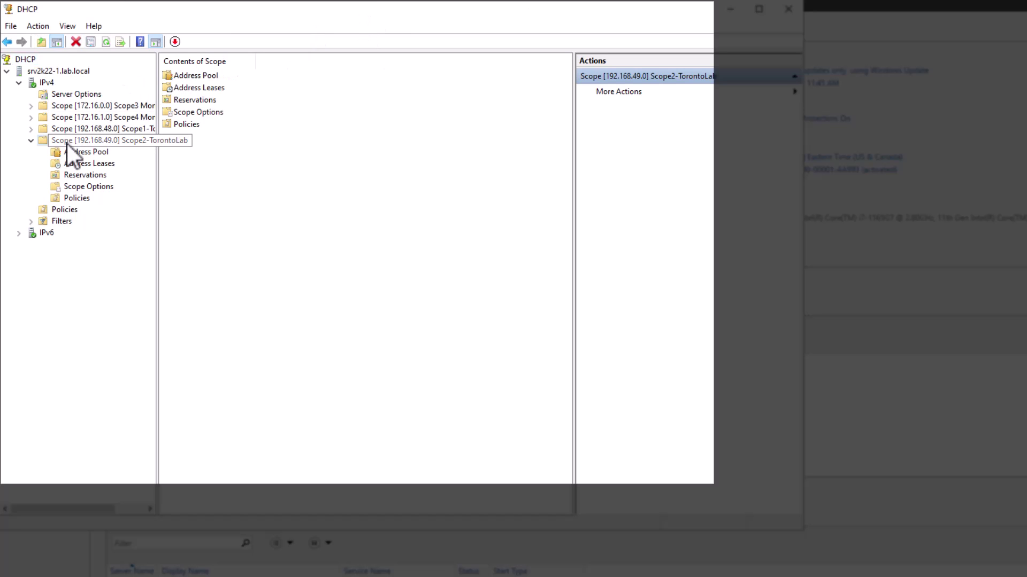
{"action": "right_click", "coordinate": [69, 142]}
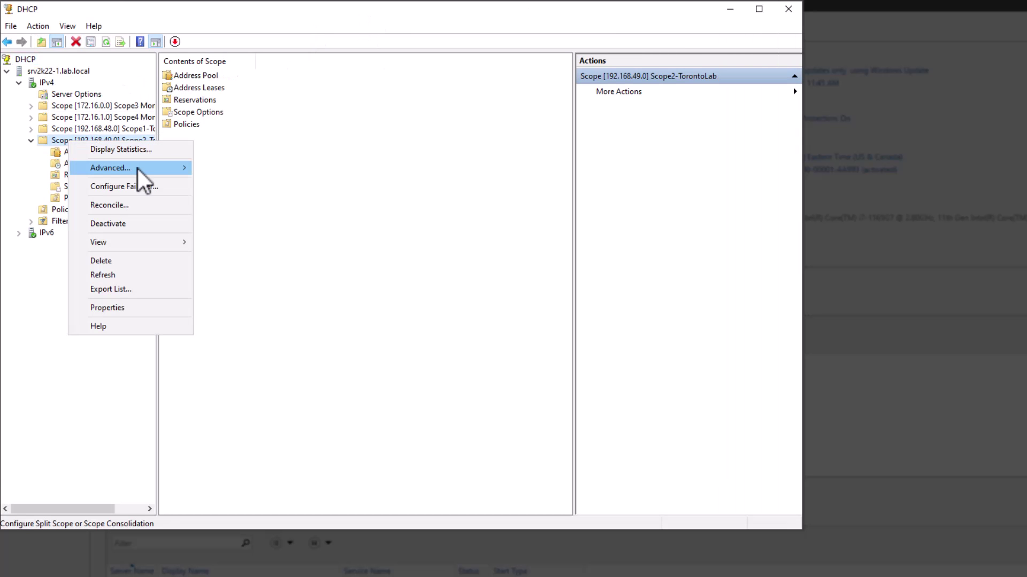
{"action": "mouse_move", "coordinate": [137, 169]}
{"action": "left_click", "coordinate": [245, 169]}
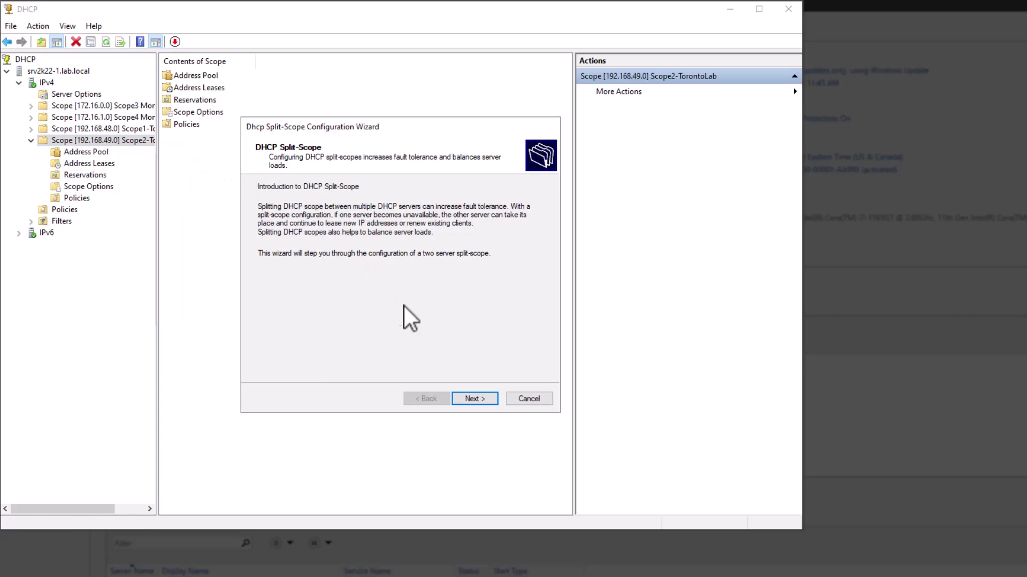
{"action": "left_click", "coordinate": [489, 402]}
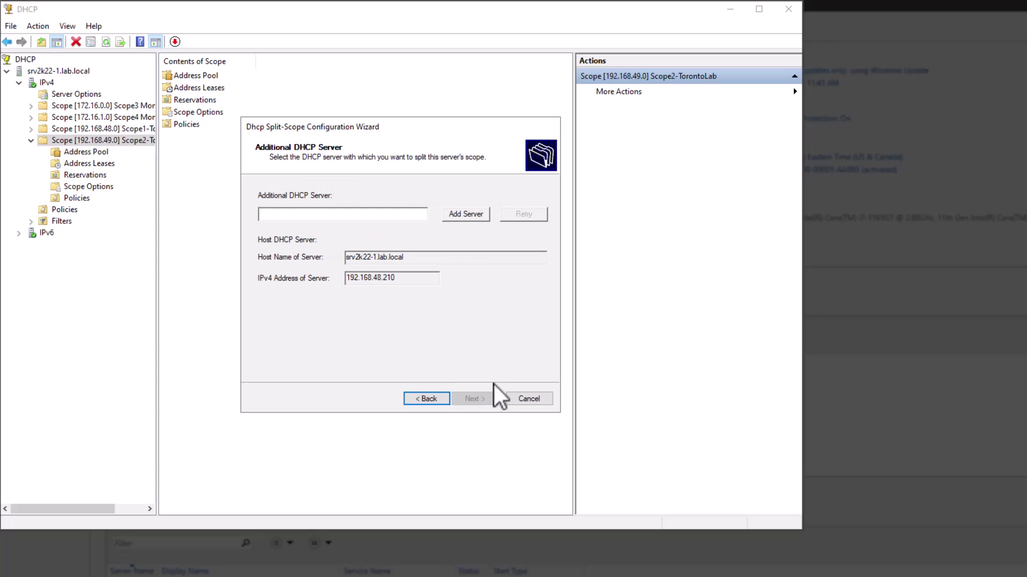
Add srv2k22-2 as the partner DHCP server, verifying the computer name
{"action": "left_click", "coordinate": [480, 216]}
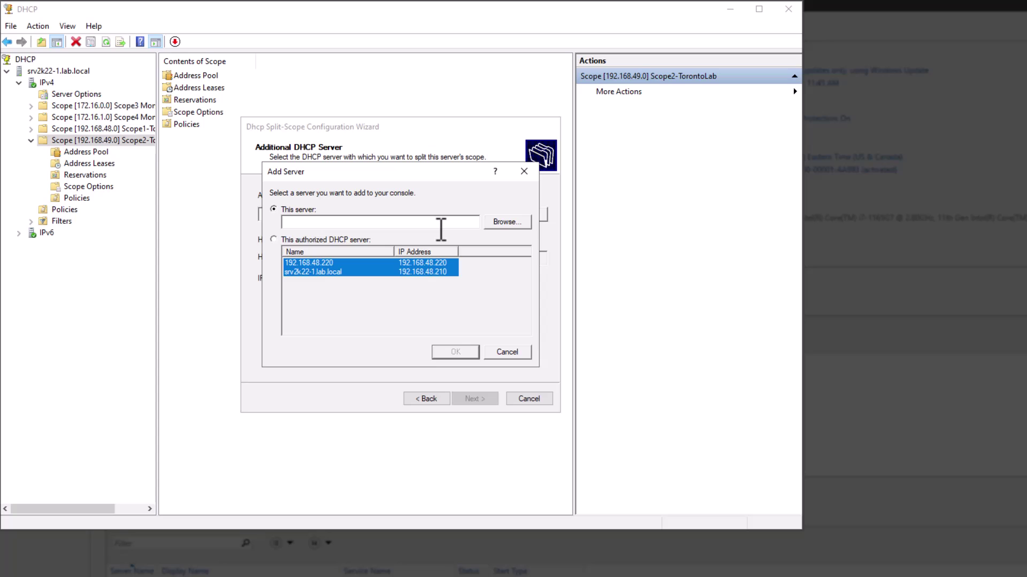
{"action": "left_click", "coordinate": [524, 226]}
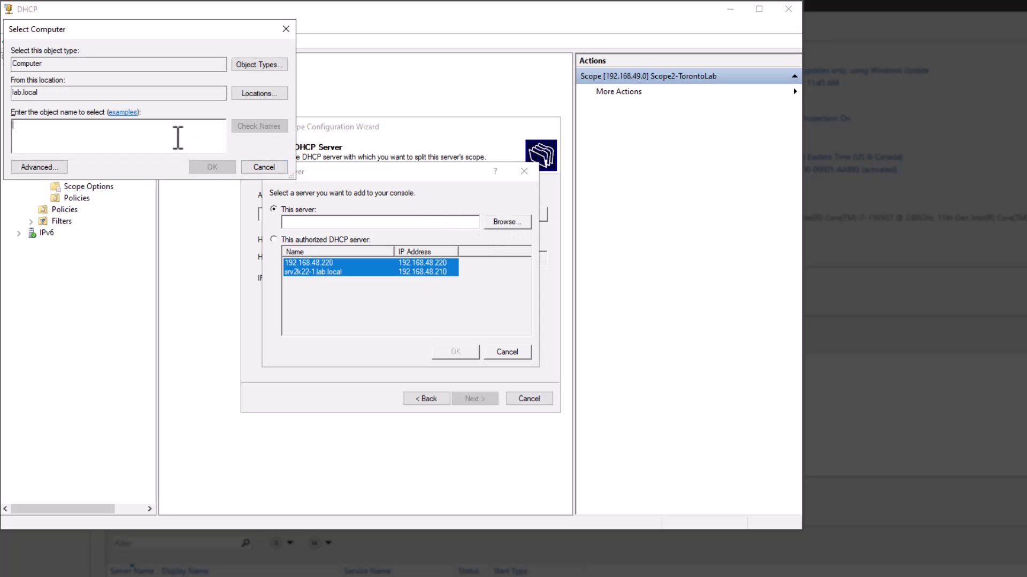
{"action": "type", "text": "srv"}
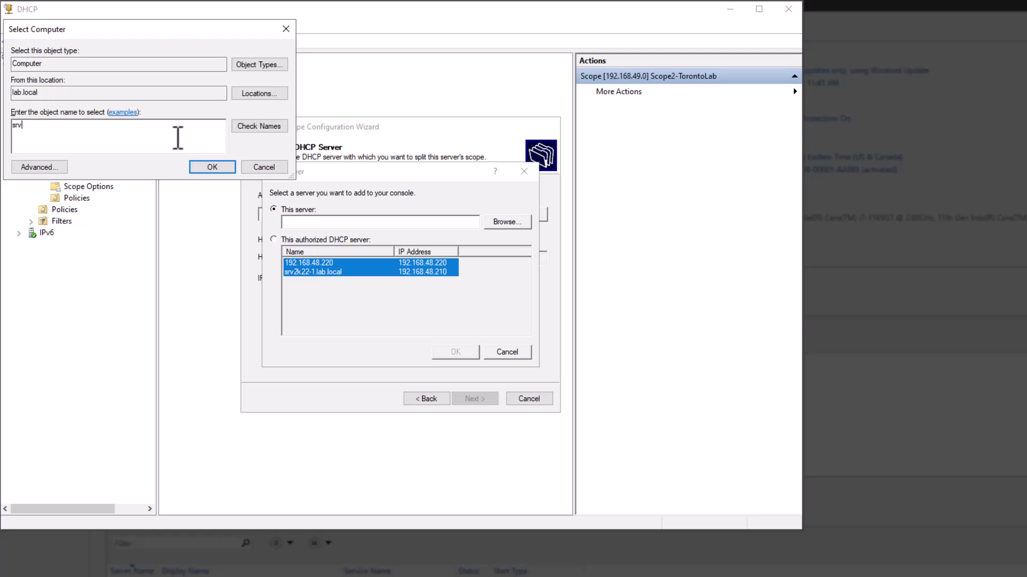
{"action": "type", "text": "2k22-2"}
{"action": "left_click", "coordinate": [262, 122]}
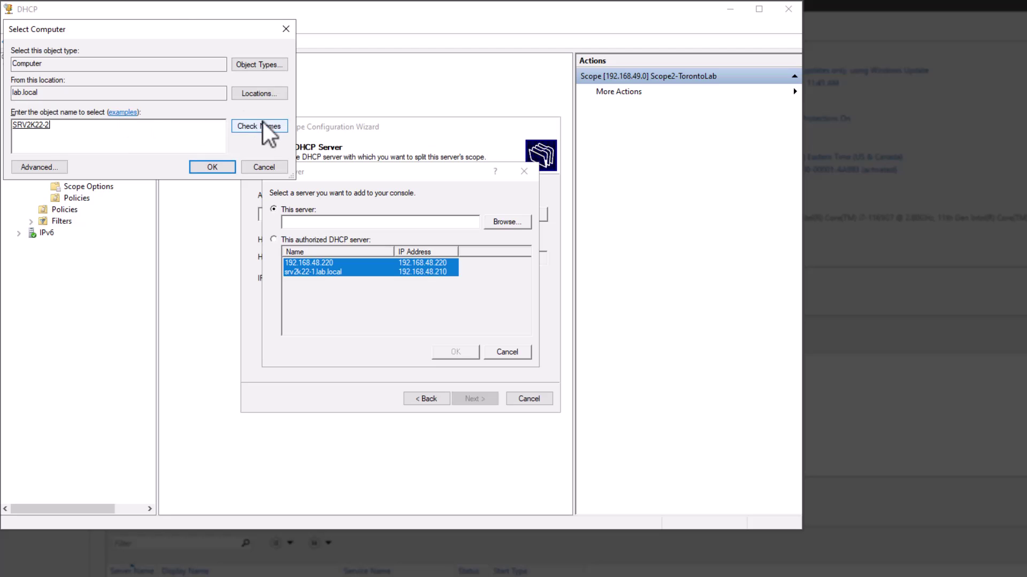
{"action": "left_click", "coordinate": [215, 168]}
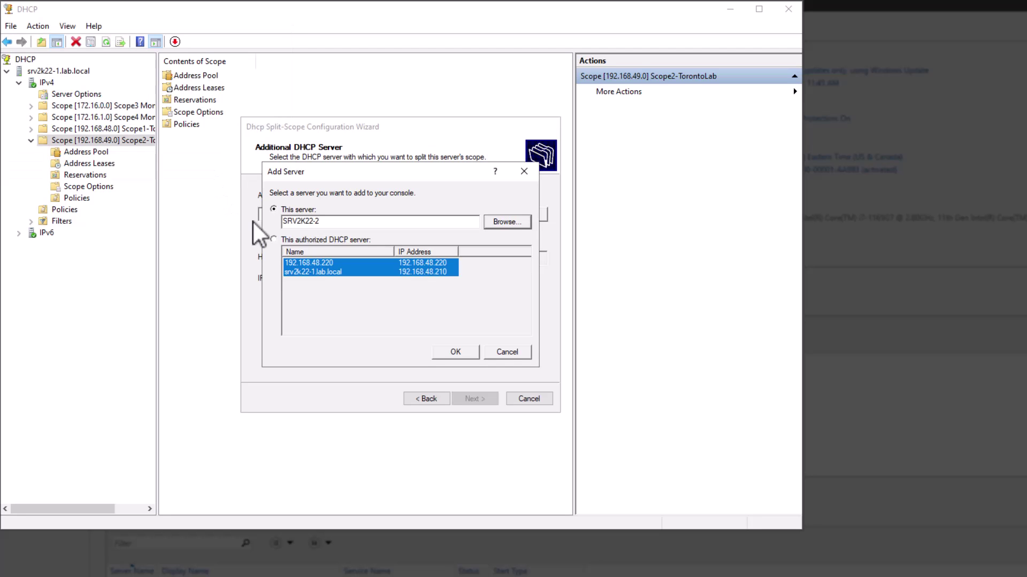
Accept SRV2K22-2 and set the split slider to 70% host, 30% added server
{"action": "left_click", "coordinate": [458, 352]}
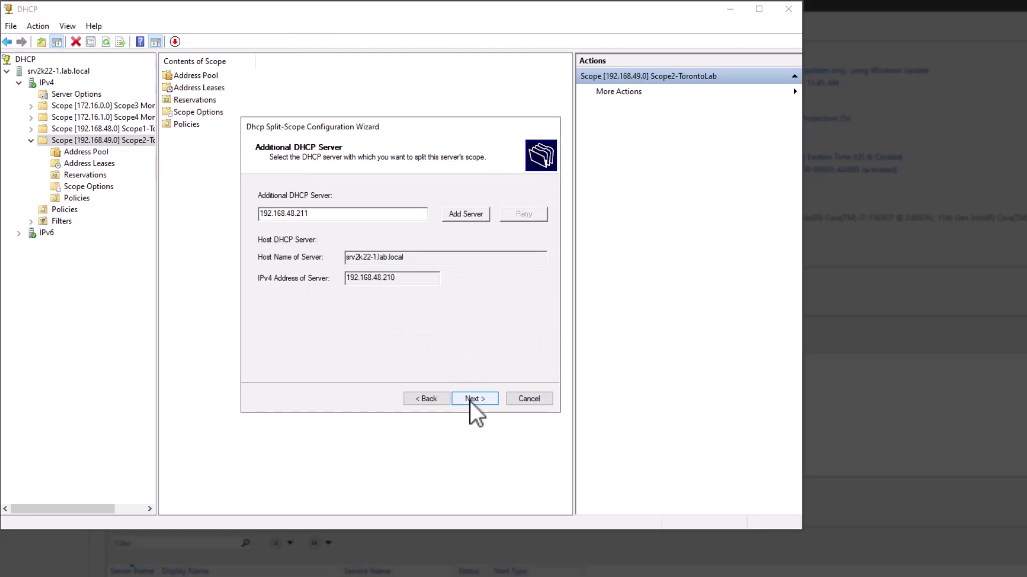
{"action": "left_click", "coordinate": [470, 402]}
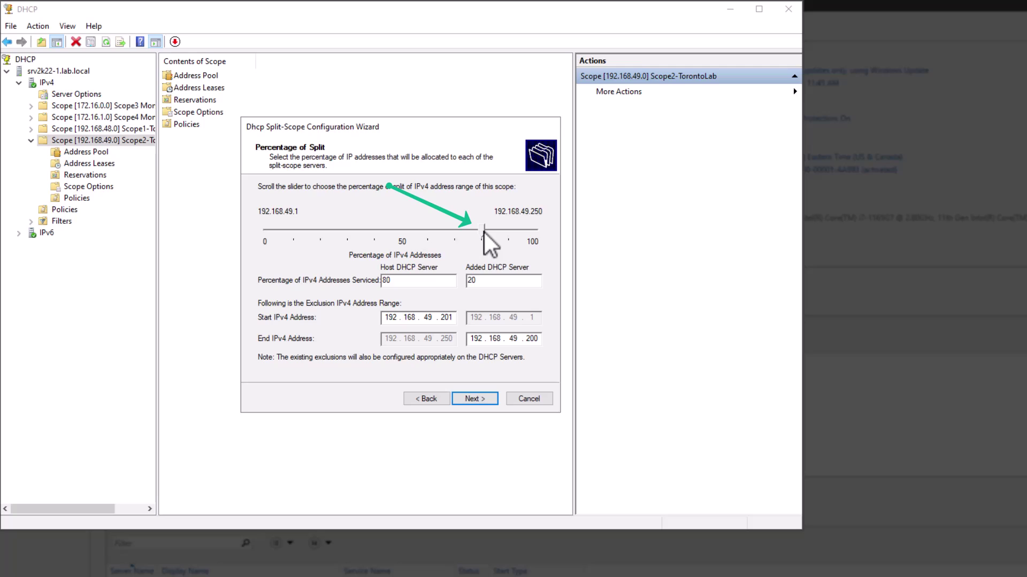
{"action": "left_click_drag", "start_coordinate": [484, 231], "coordinate": [431, 240]}
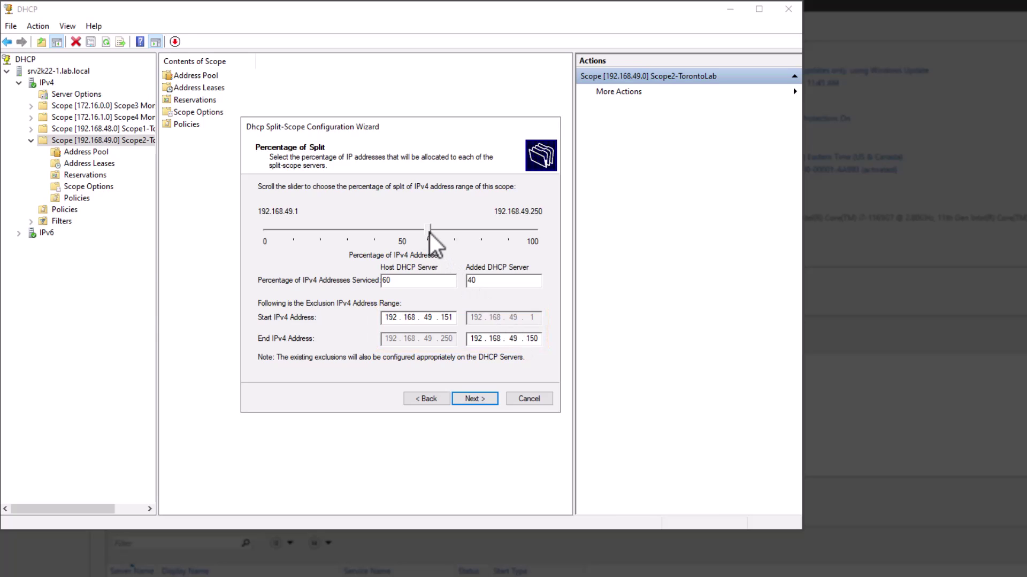
{"action": "left_click_drag", "start_coordinate": [428, 232], "coordinate": [403, 233]}
{"action": "left_click_drag", "start_coordinate": [402, 233], "coordinate": [455, 235]}
Keep zero offer delay, apply the split to both servers, and close the wizard
{"action": "left_click", "coordinate": [477, 400]}
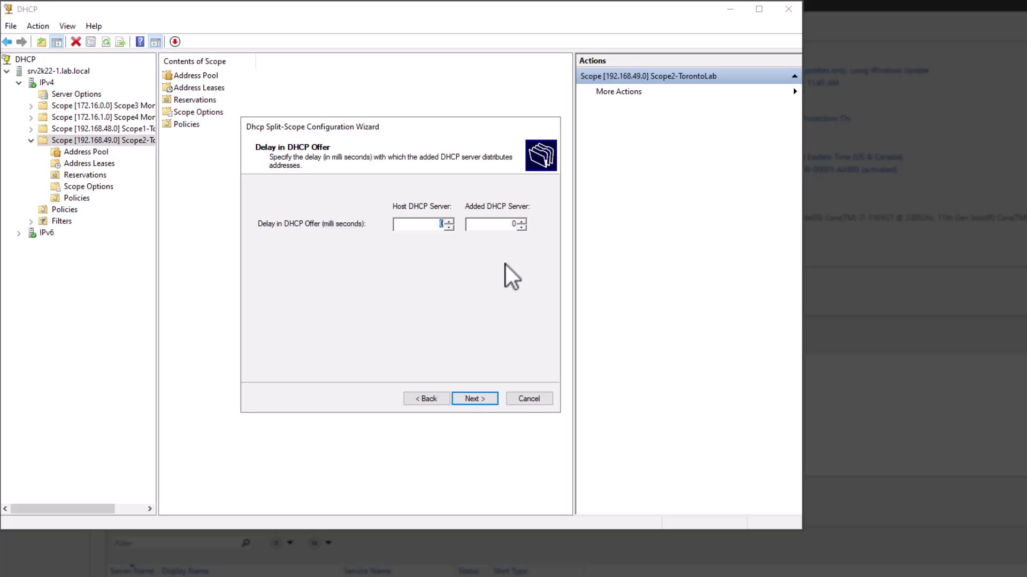
{"action": "left_click", "coordinate": [483, 399]}
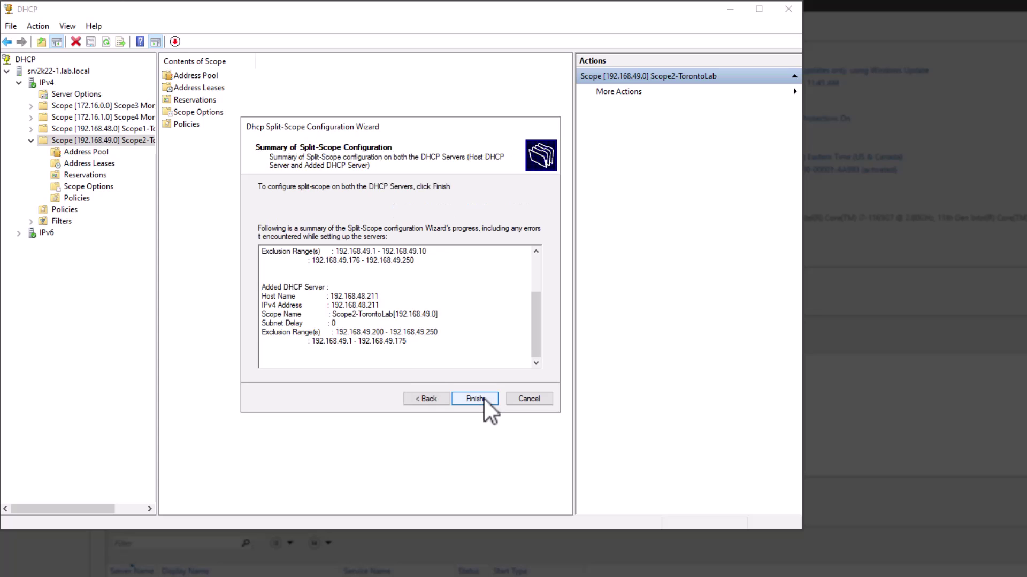
{"action": "left_click", "coordinate": [483, 398]}
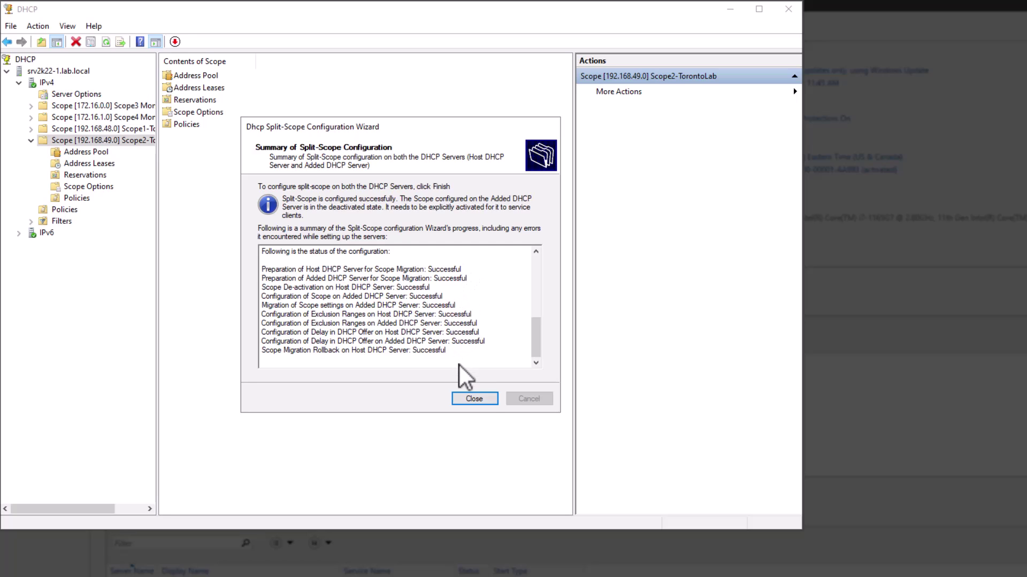
{"action": "left_click", "coordinate": [473, 399]}
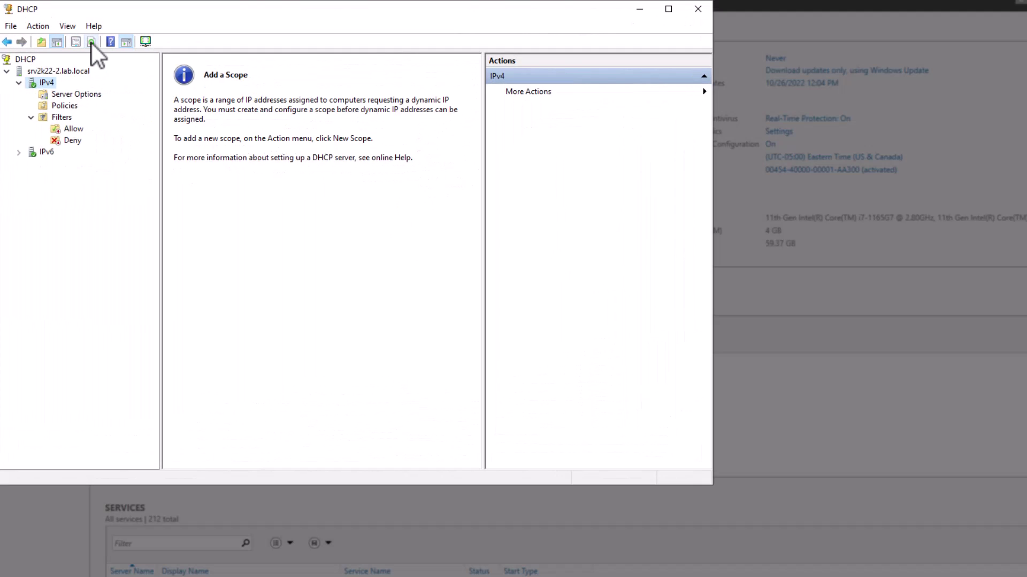
Refresh IPv4 on srv2k22-2, expand the new Scope2-TorontoLab and activate it
{"action": "left_click", "coordinate": [92, 42]}
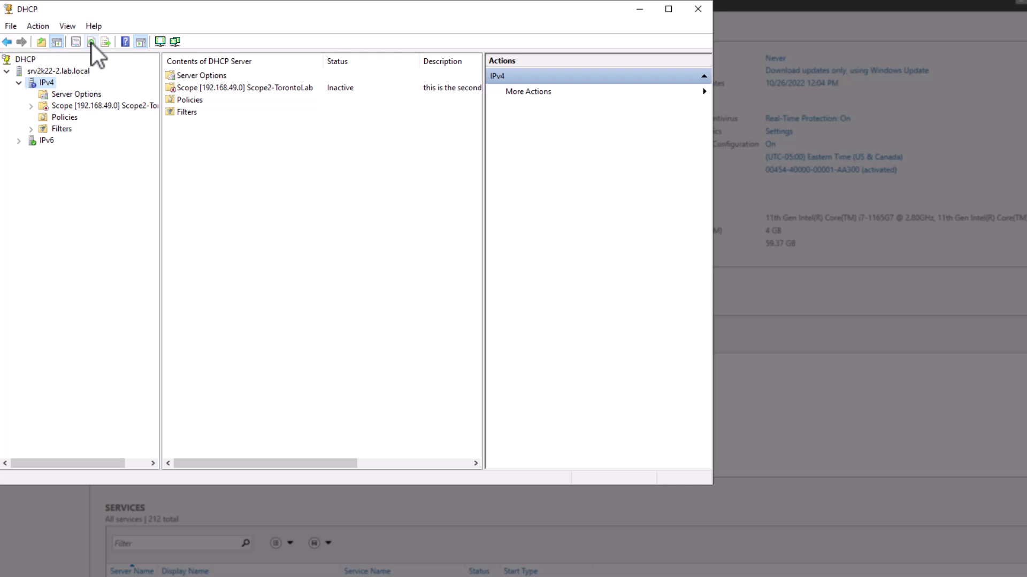
{"action": "right_click", "coordinate": [66, 107]}
{"action": "left_click", "coordinate": [56, 108]}
{"action": "double_click", "coordinate": [56, 108]}
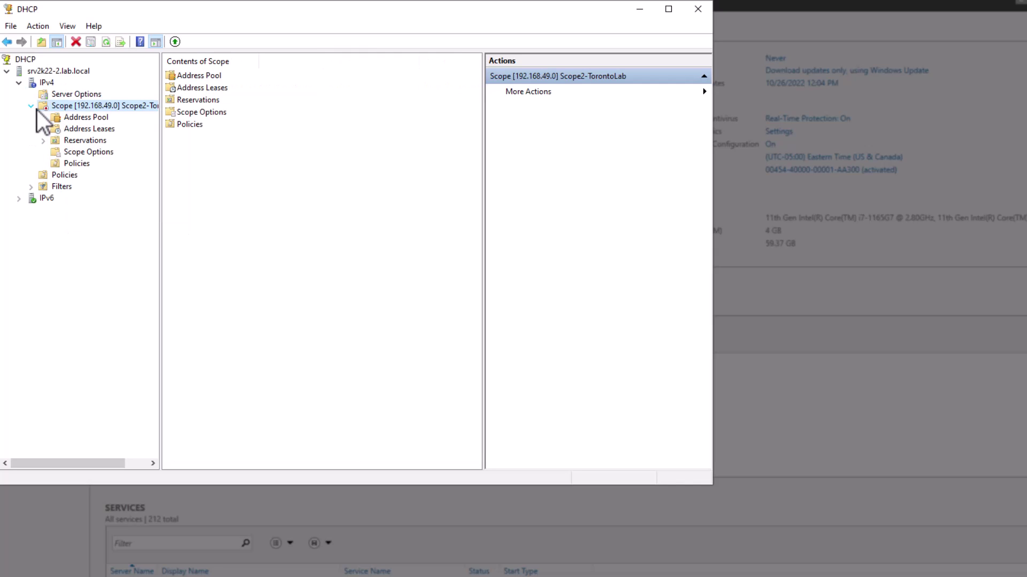
{"action": "left_click", "coordinate": [174, 42]}
Check the exclusions 192.168.49.1–175 and 192.168.49.200–250 and the scope options
{"action": "left_click", "coordinate": [85, 118]}
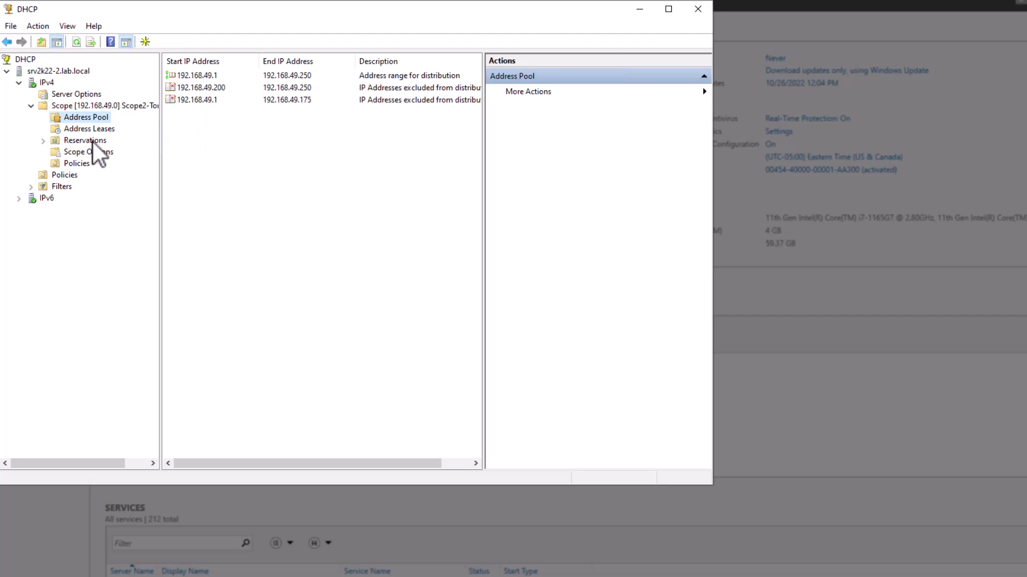
{"action": "left_click", "coordinate": [80, 154]}
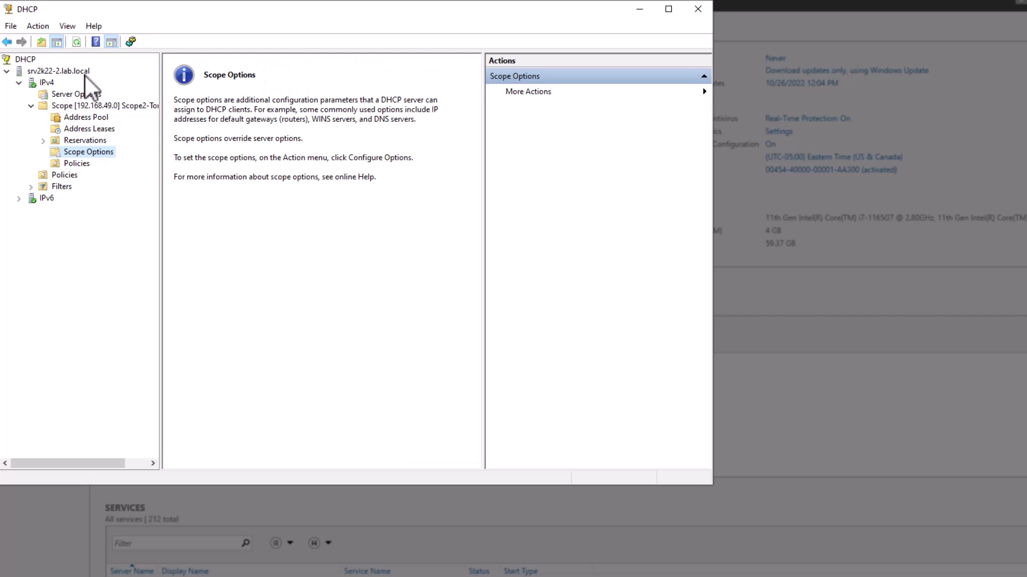
{"action": "left_click", "coordinate": [76, 104]}
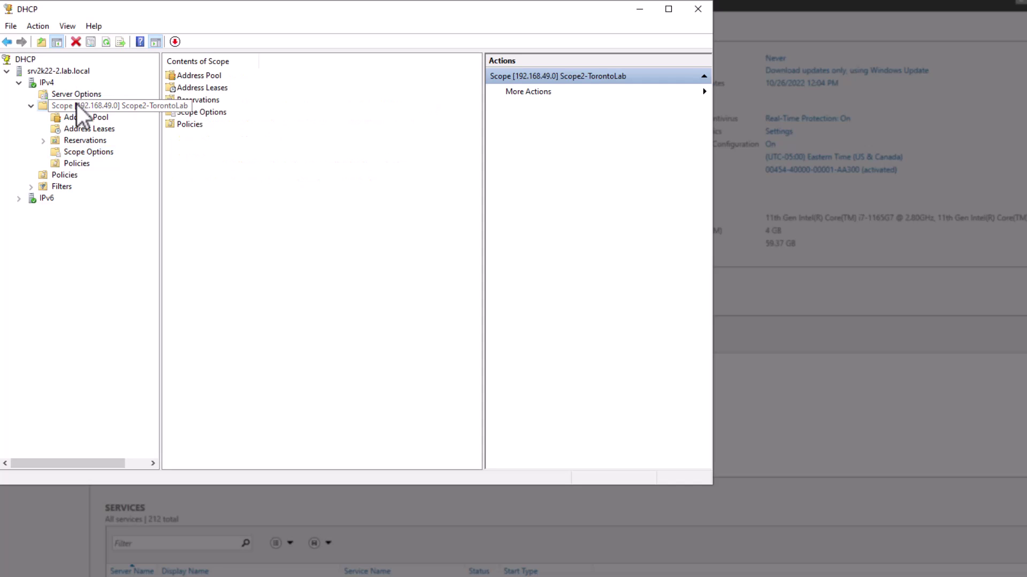